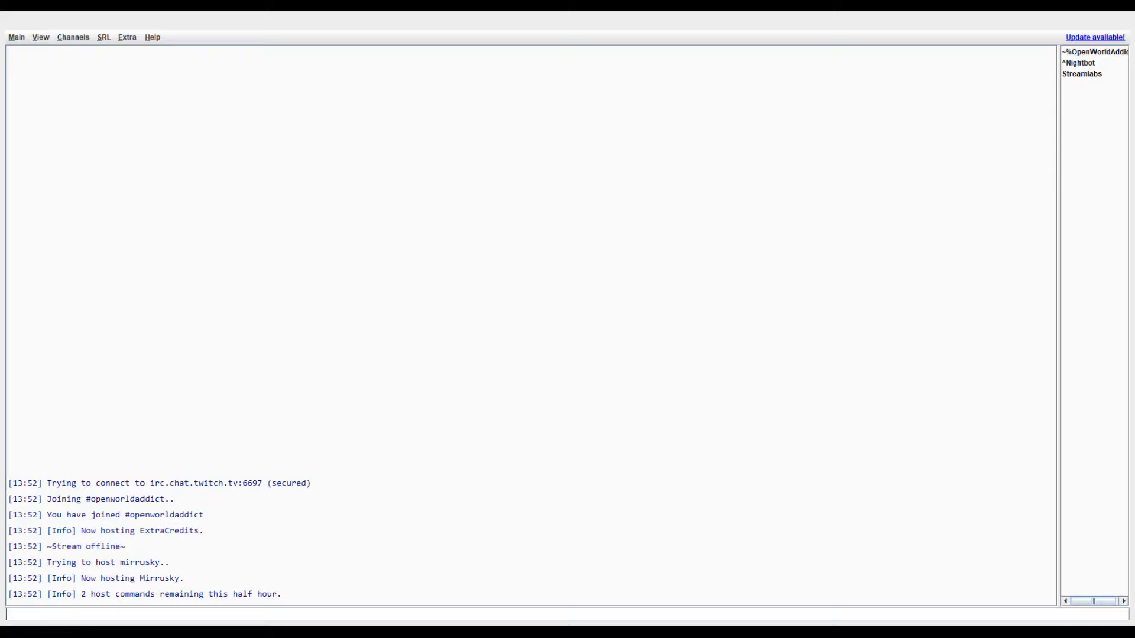
- Post 'hello' and then the !discord command in the channel chat
type("hello")
key("Return")
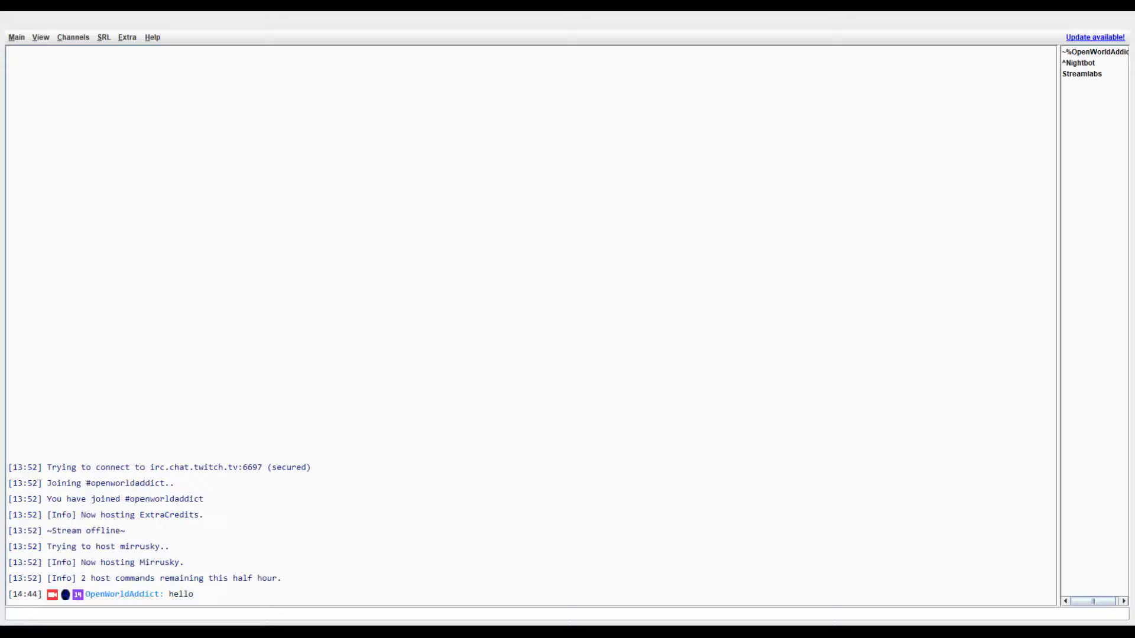
type("!w")
key("BackSpace")
type("discord")
key("Return")
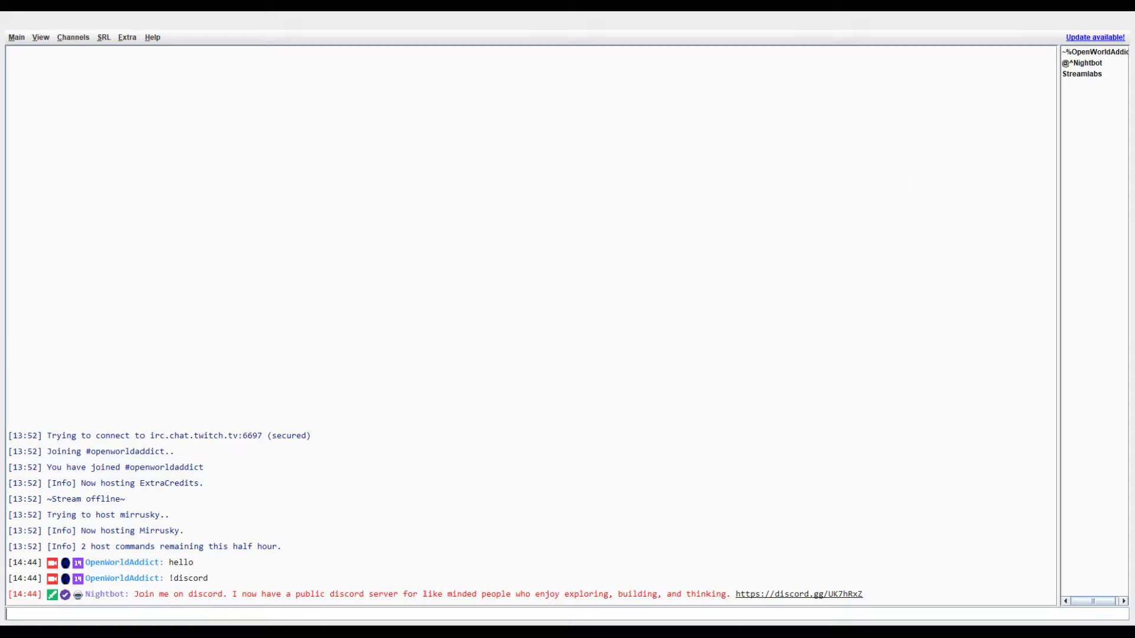
- Cancel the Join Channel prompt without joining, then bring up the Main menu at Settings
key("alt+c")
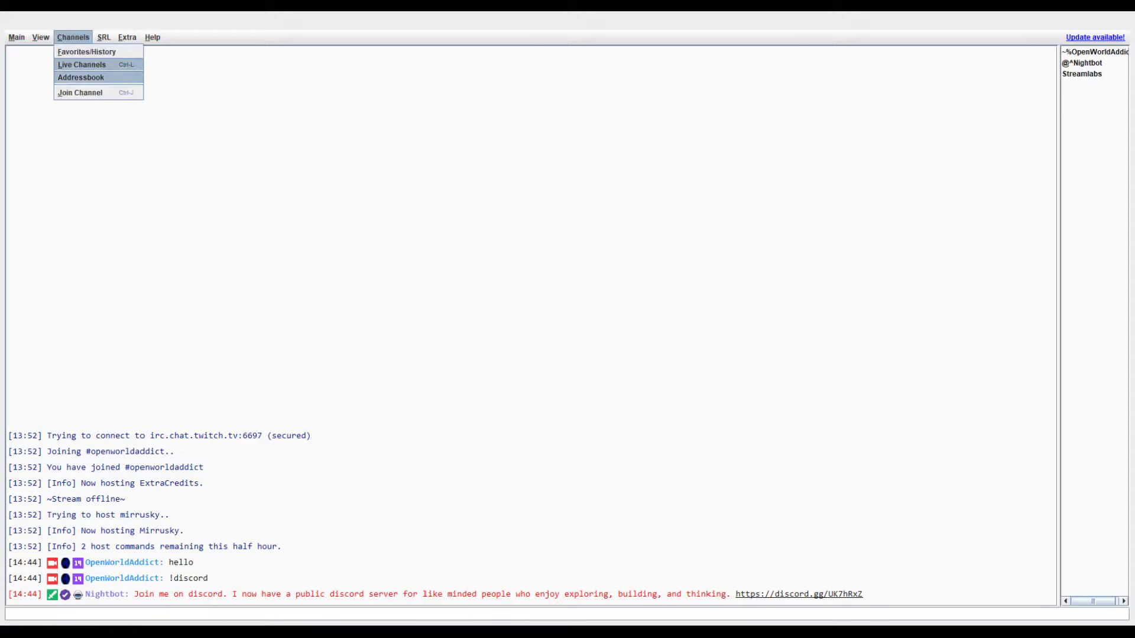
key("Up")
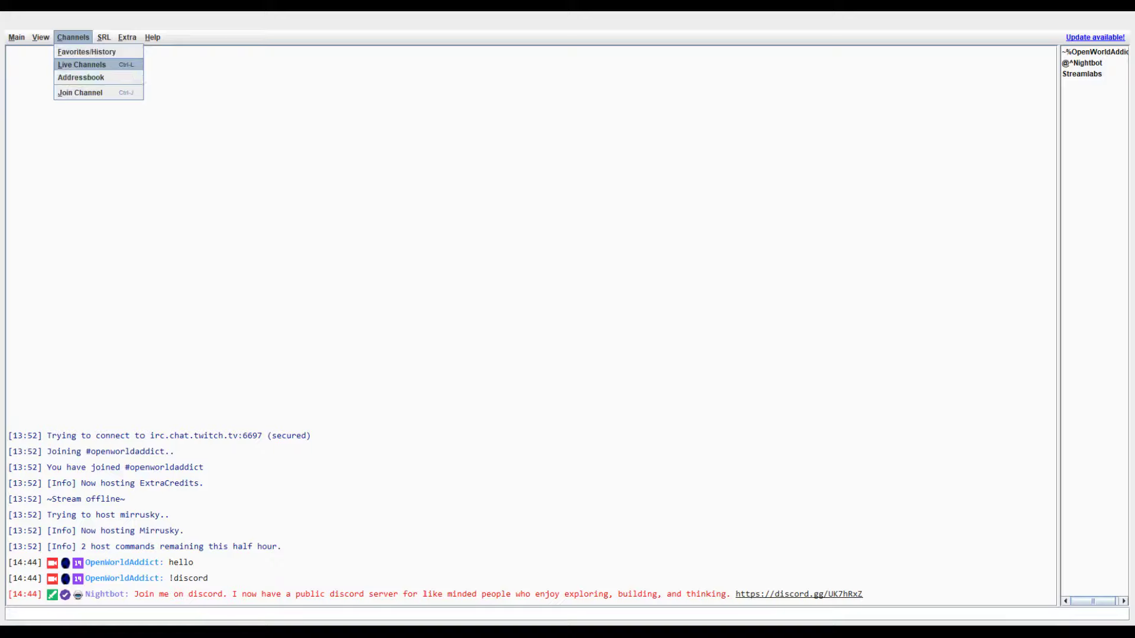
key("Down")
key("Down")
key("Return")
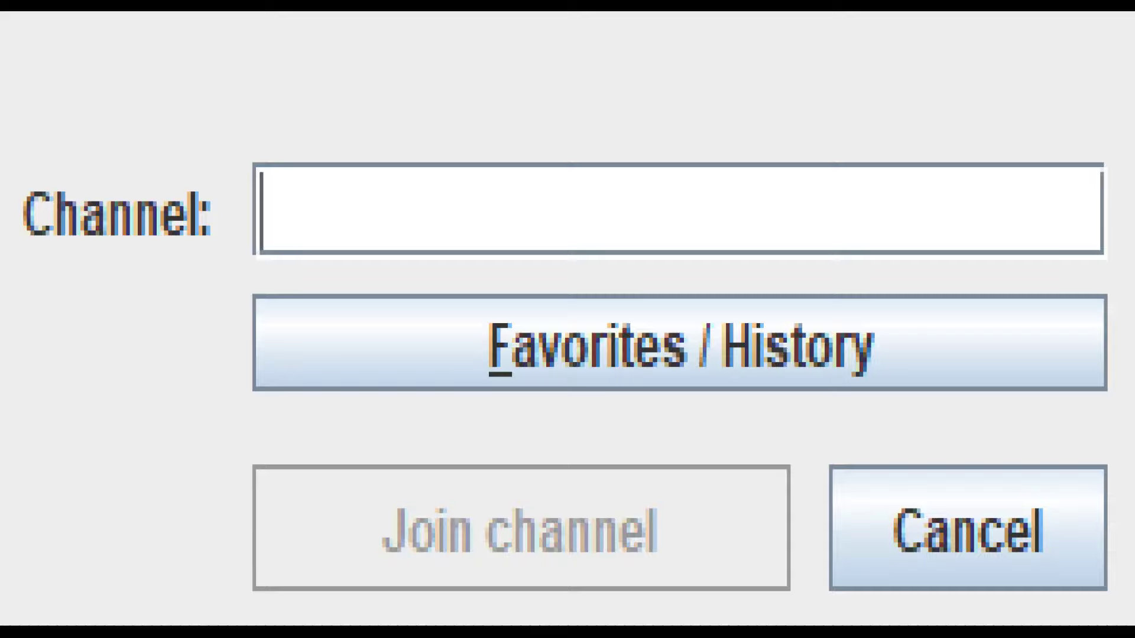
left_click(967, 528)
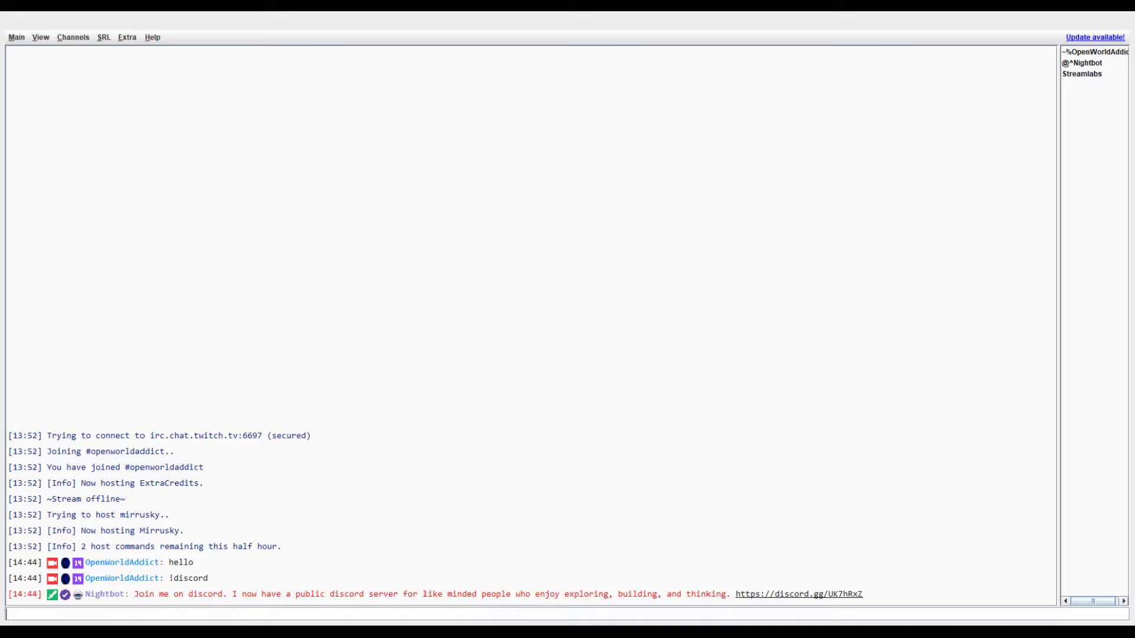
key("alt+m")
key("Down")
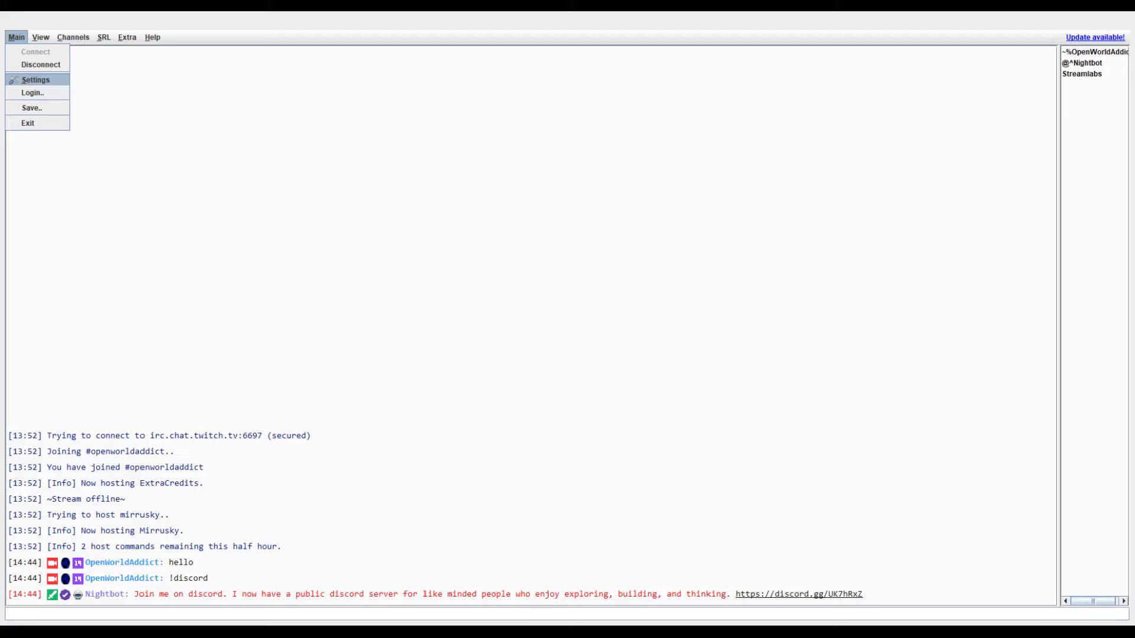
- Open Settings at Chat > Highlight to show the highlight word list (hi, hello, hey, howdy)
key("Return")
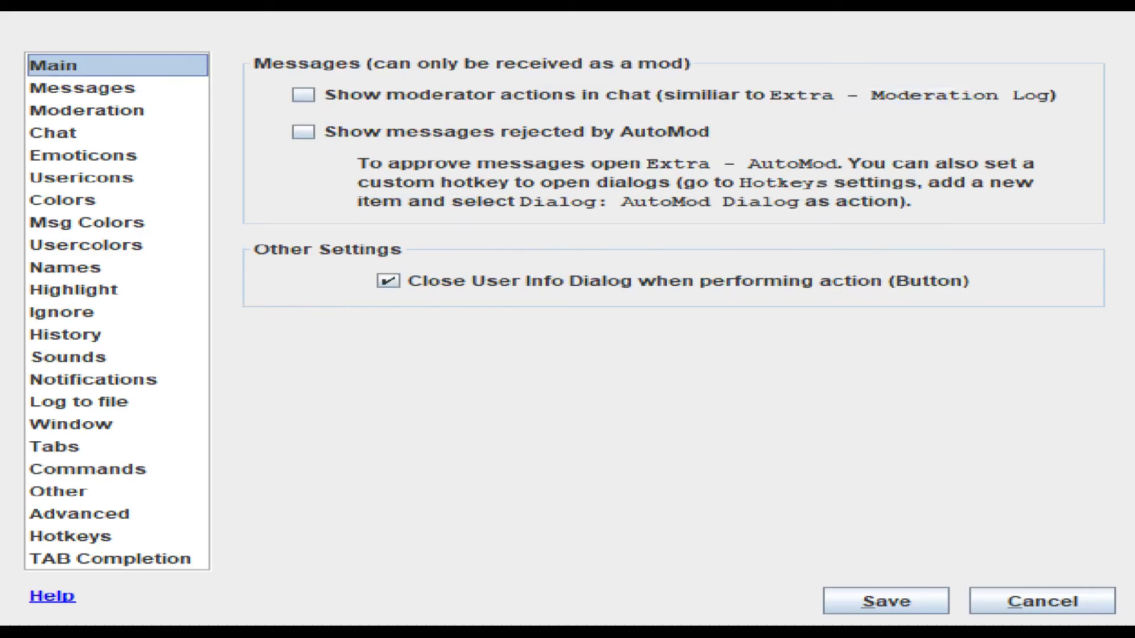
left_click(52, 132)
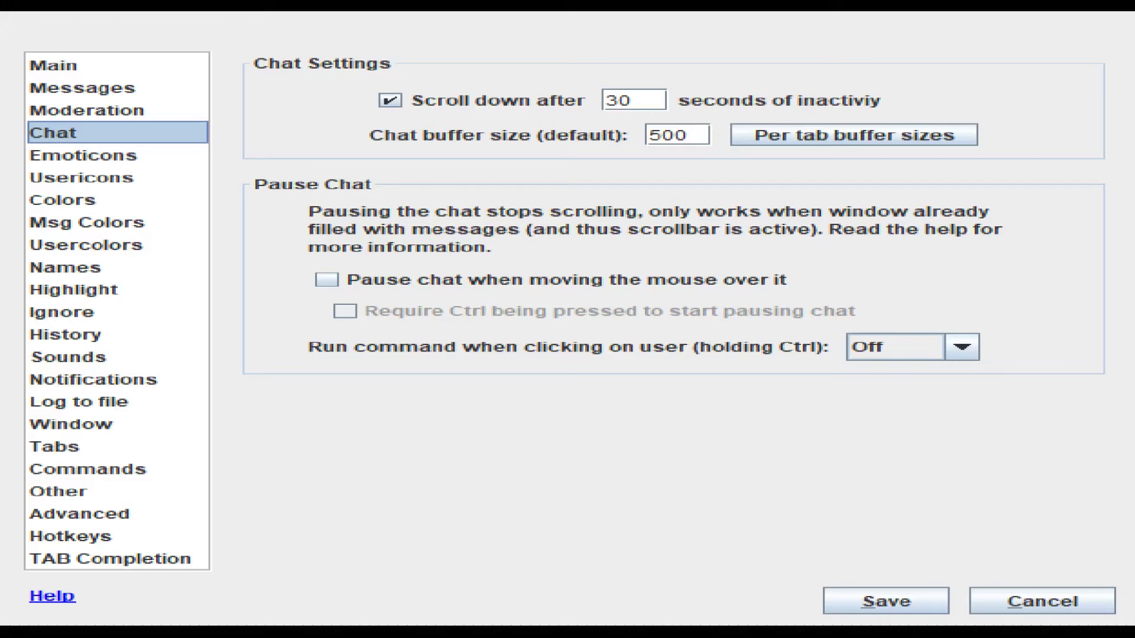
left_click(74, 289)
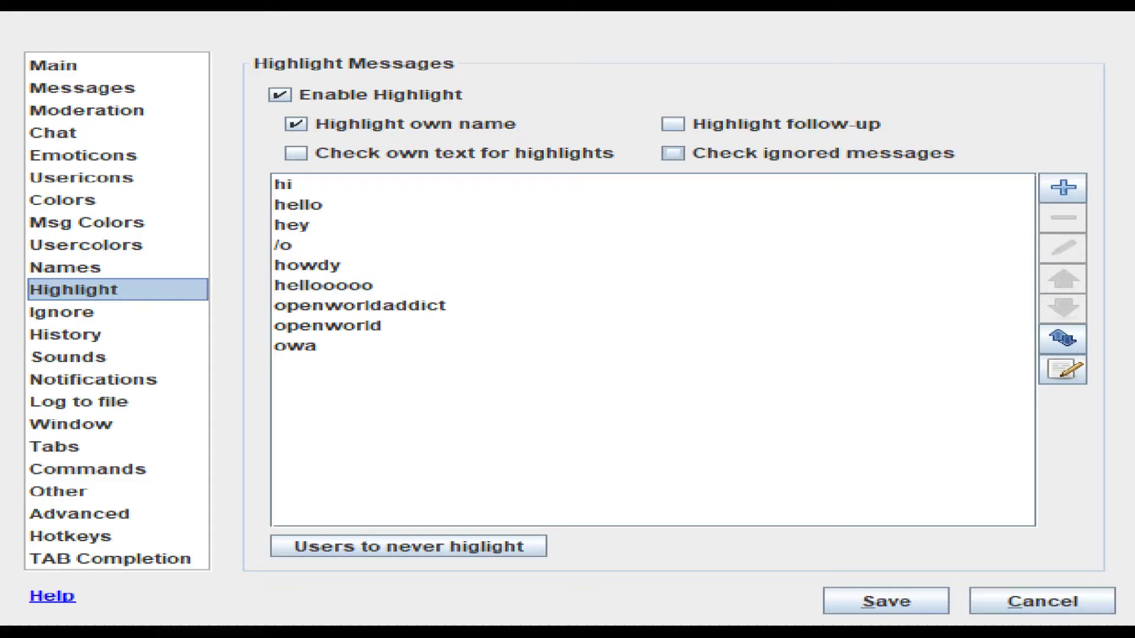
- Start adding a highlight entry, then cancel the empty Add entry dialog
left_click(1063, 188)
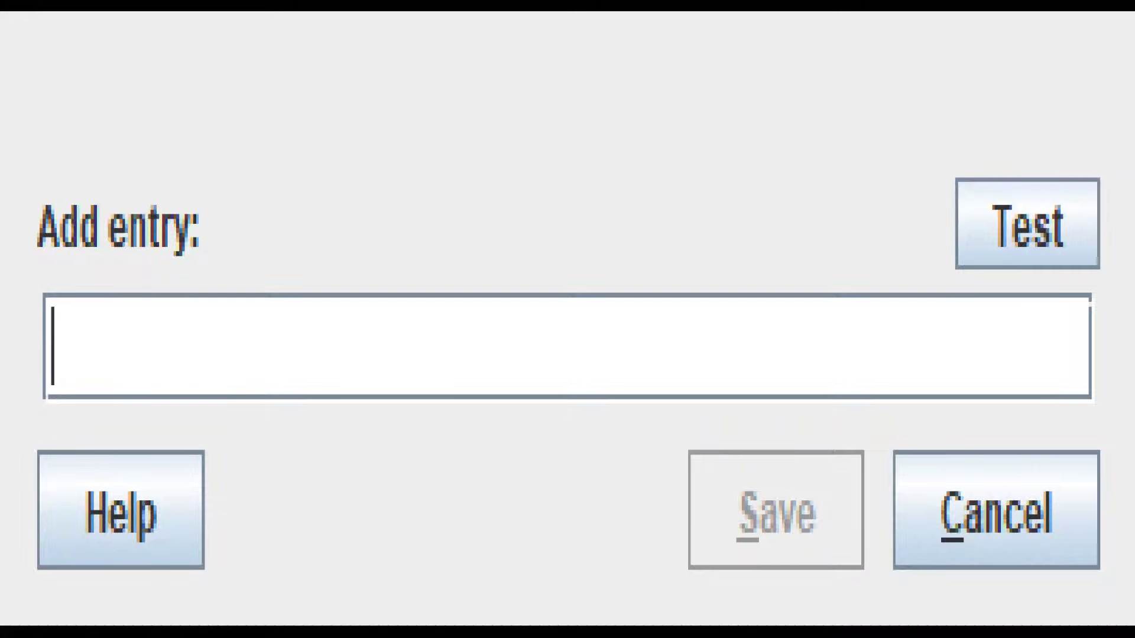
left_click(996, 509)
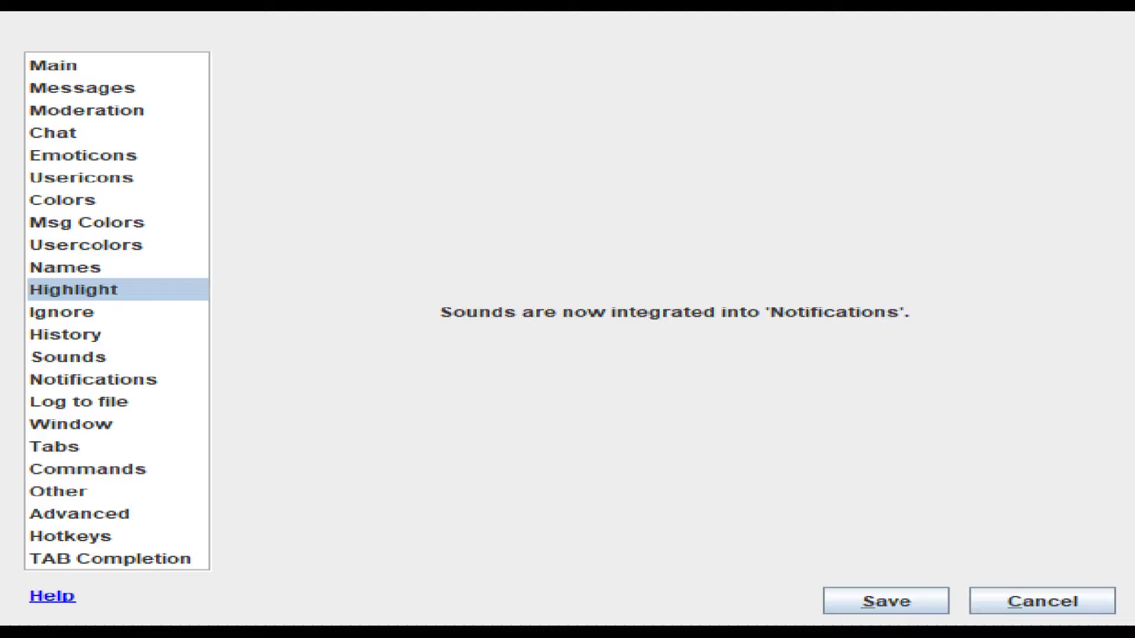
- Show the Notifications page's Sound Settings tab with sounds enabled and 3 files found
left_click(94, 380)
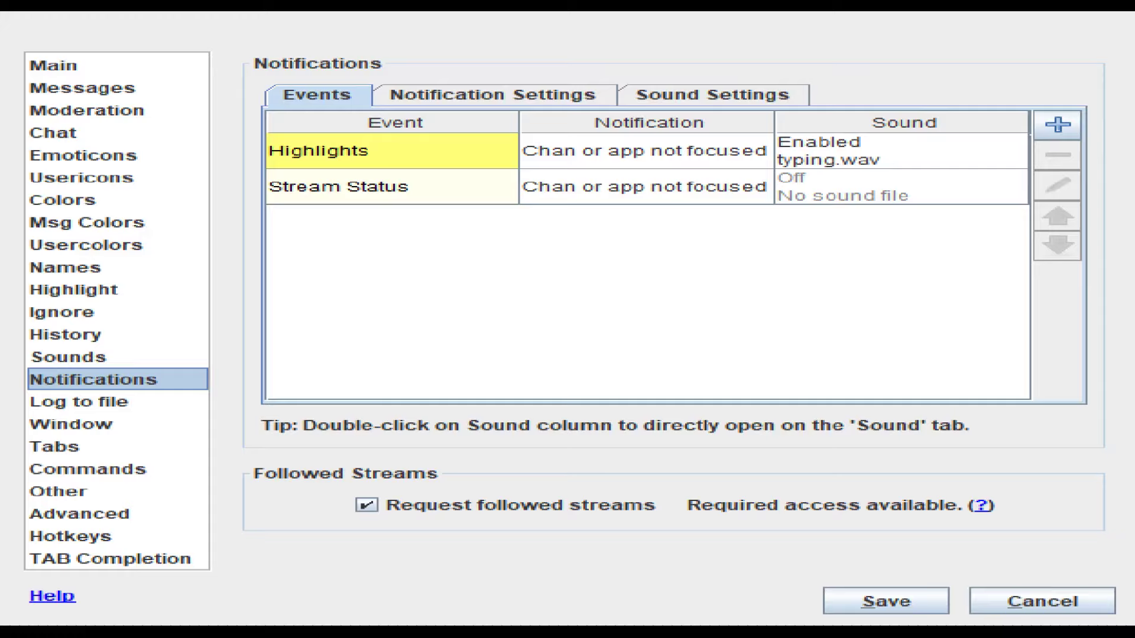
left_click(712, 95)
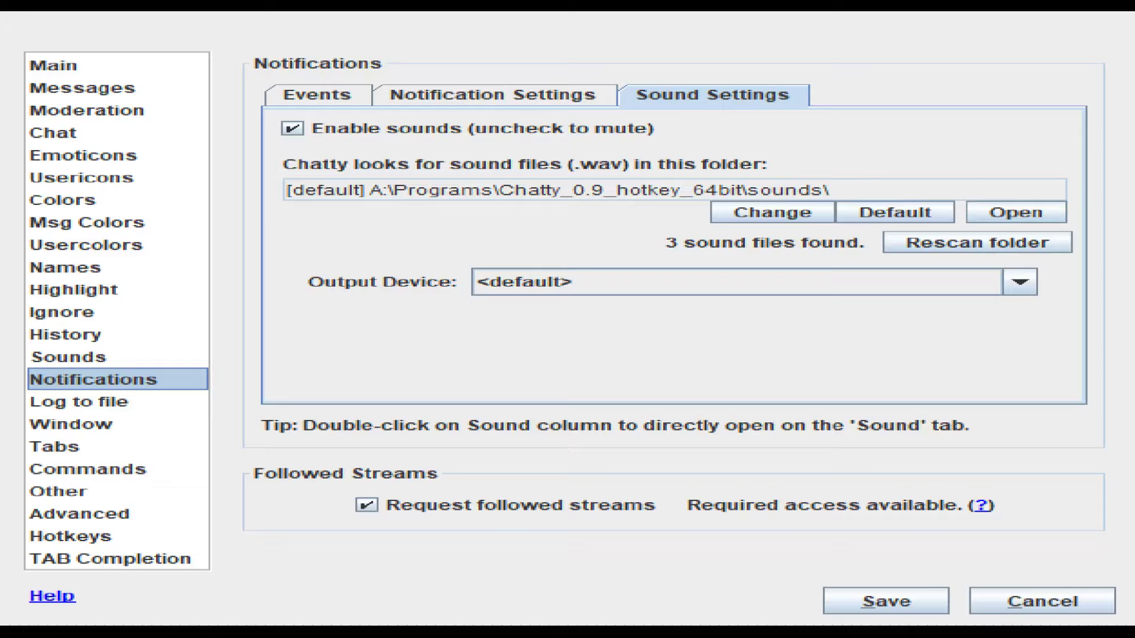
- Open the sounds folder from Sound Settings and drop down the Output Device list
left_click(316, 95)
left_click(712, 94)
left_click(1016, 212)
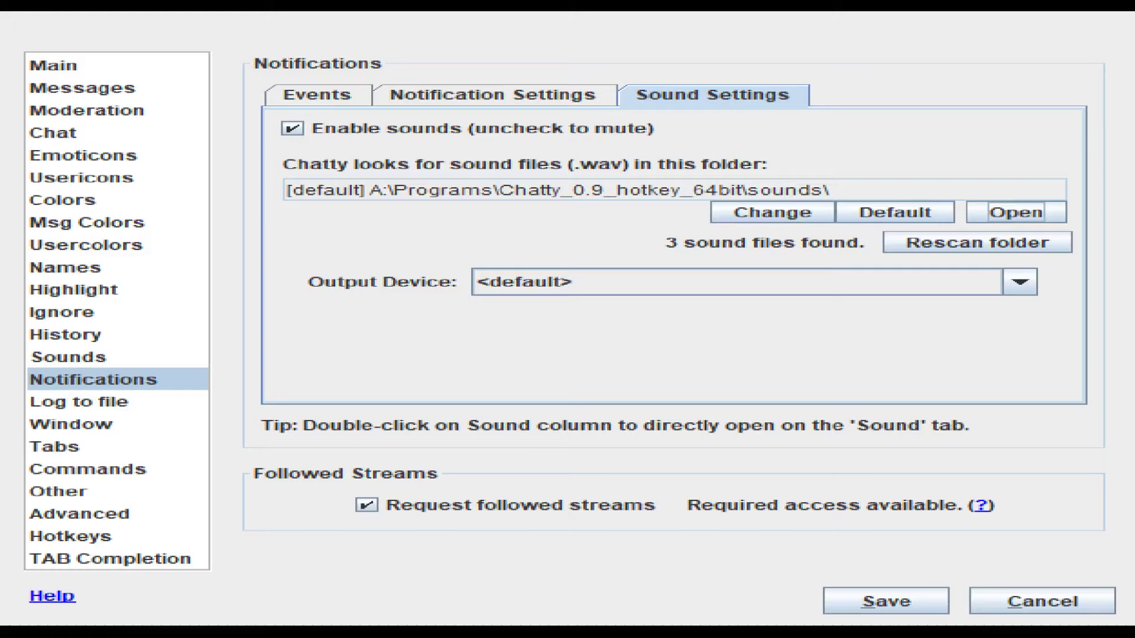
left_click(1020, 282)
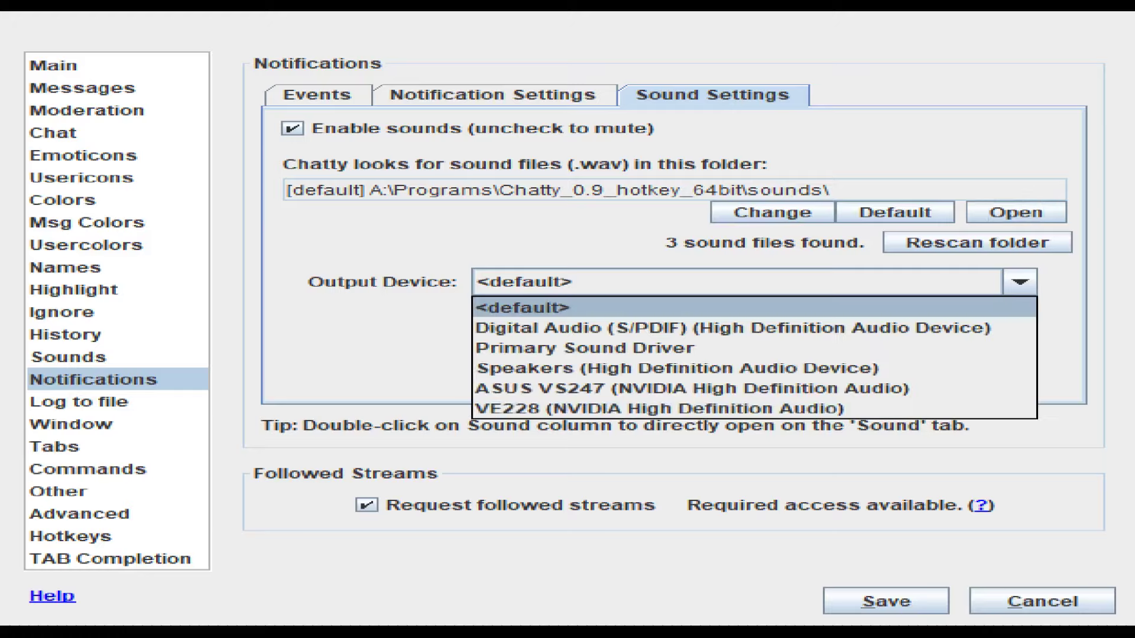
- Set the notification sound output device to Speakers (High Definition Audio Device)
key("Escape")
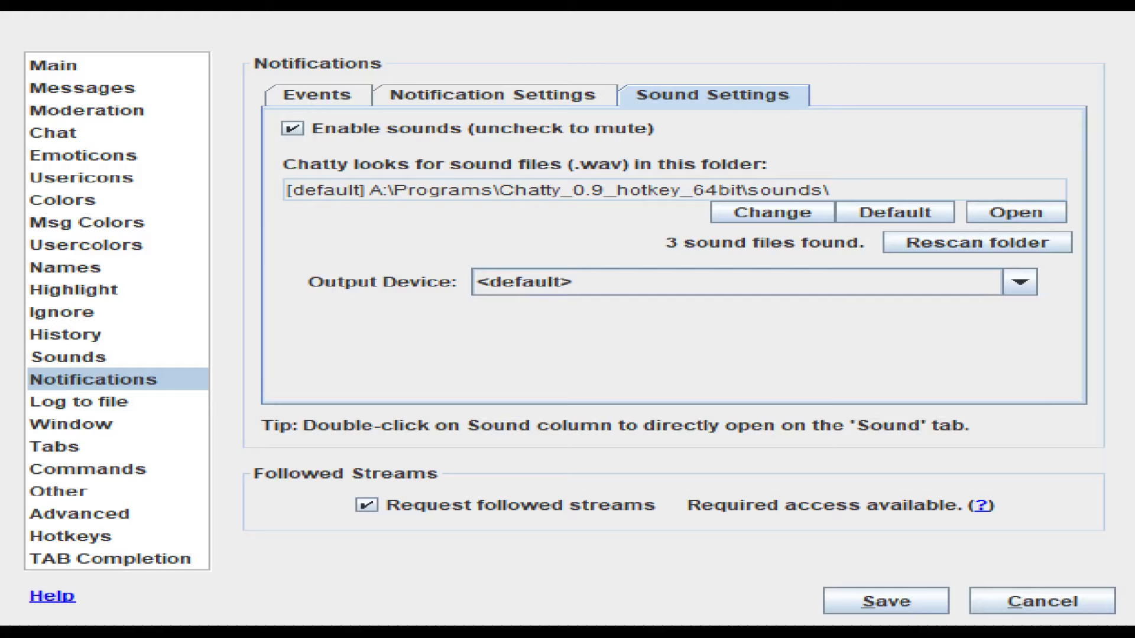
left_click(1019, 282)
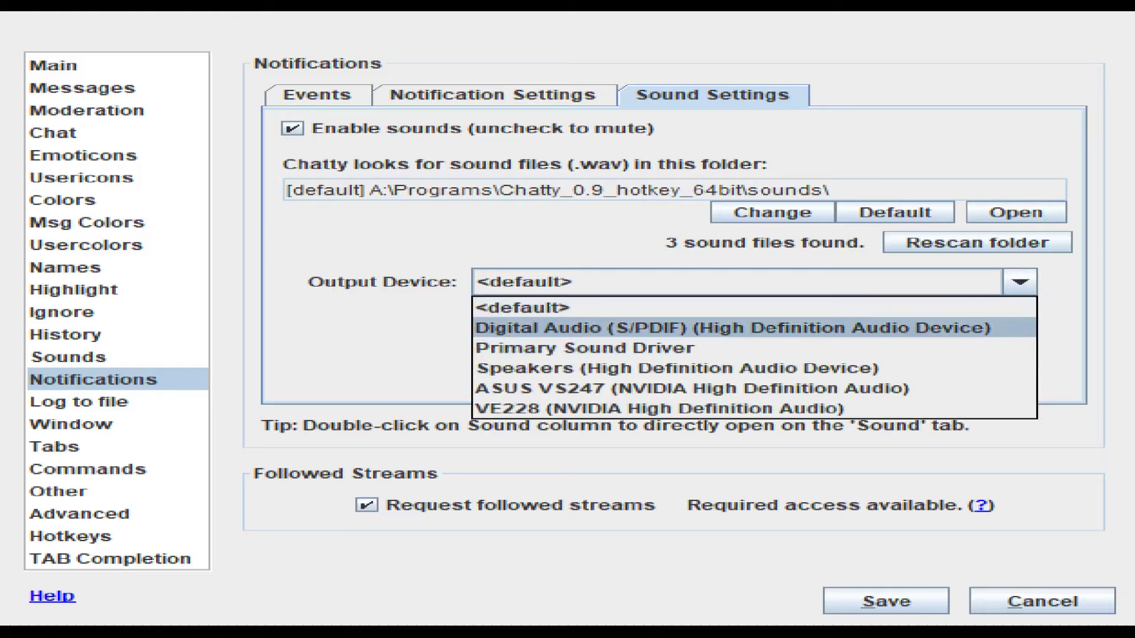
key("Up")
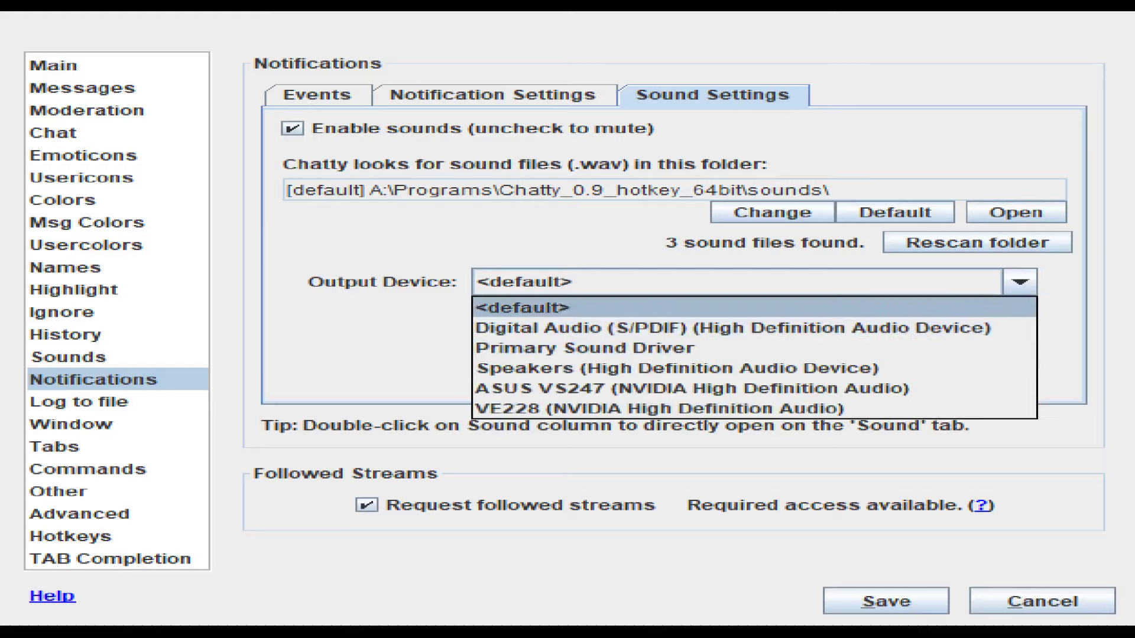
key("Escape")
key("alt+Down")
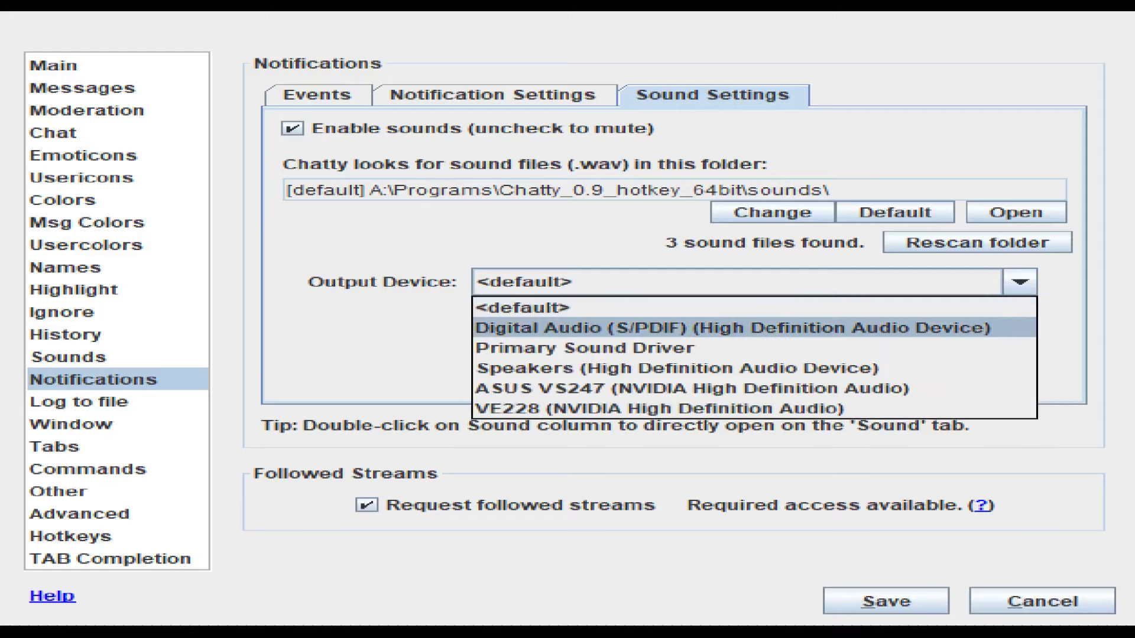
key("Down")
key("Down")
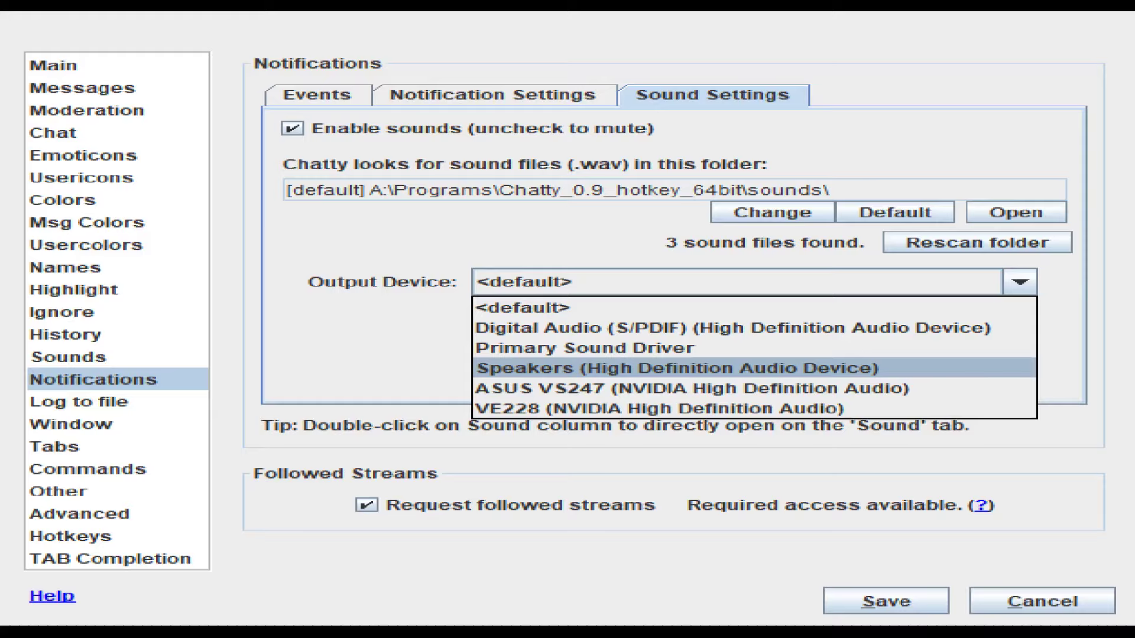
key("Return")
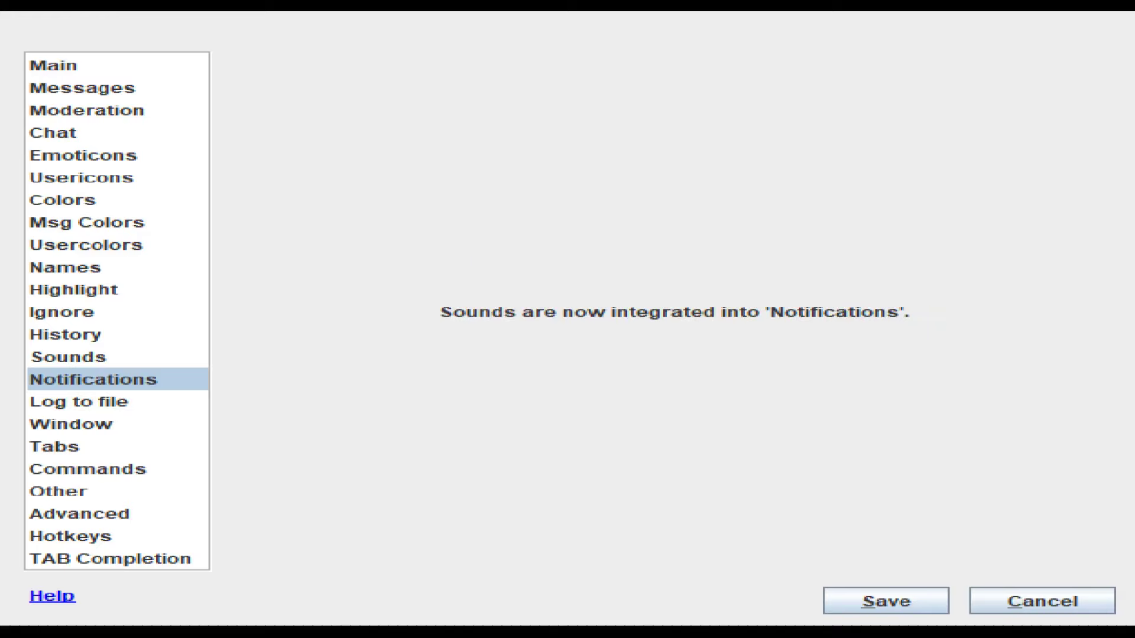
left_click(69, 357)
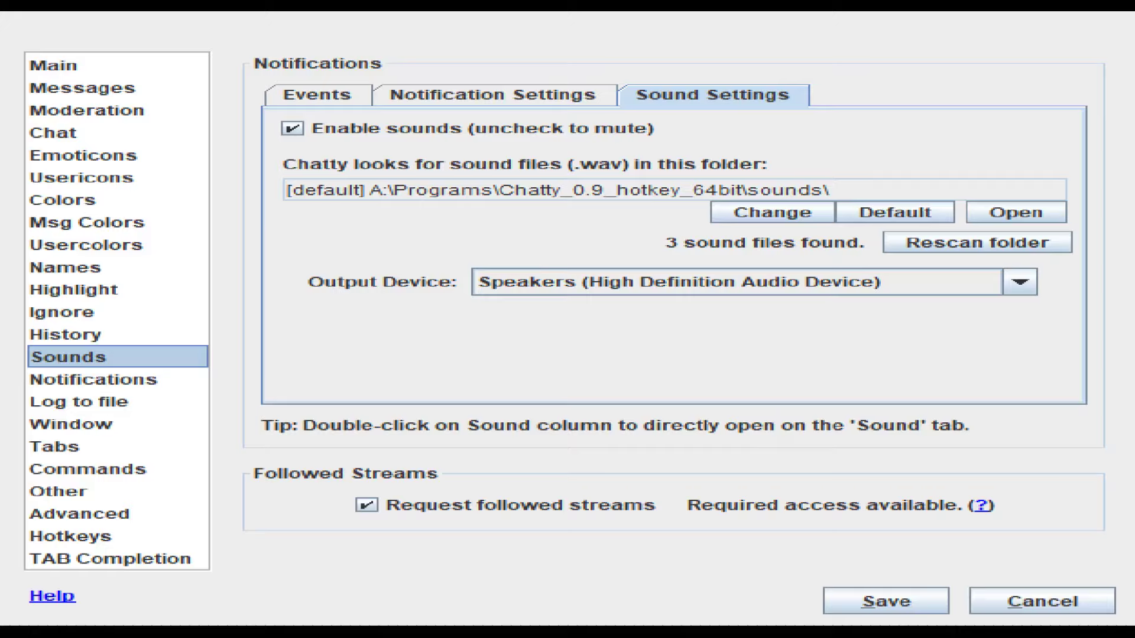
- Recheck the Notifications page, then close the settings window back to the chat
left_click(93, 379)
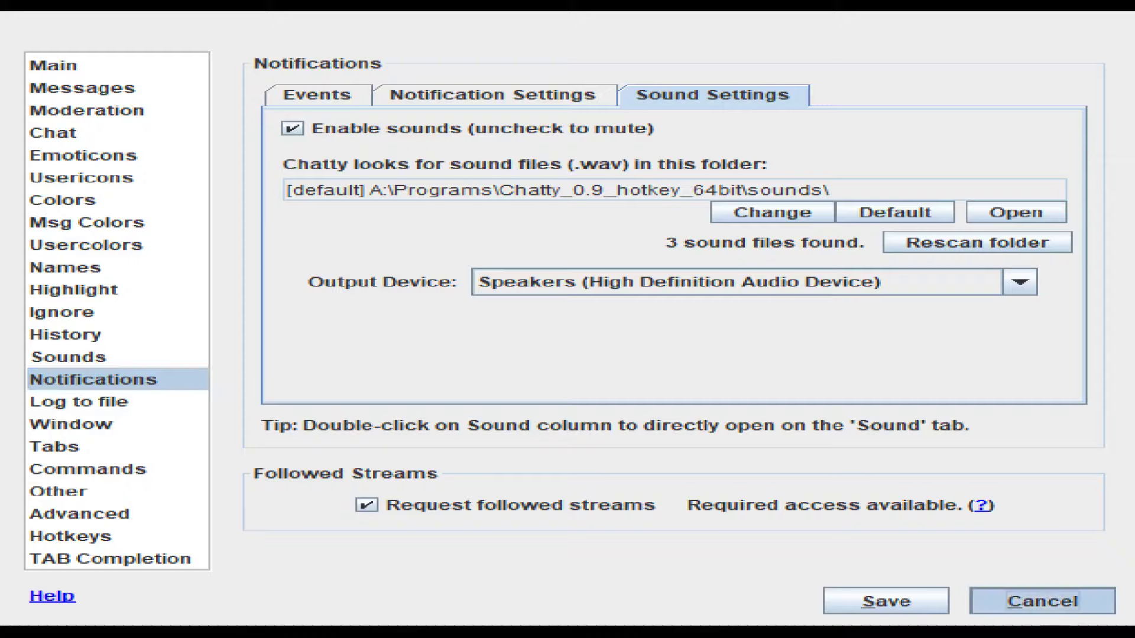
left_click(1042, 602)
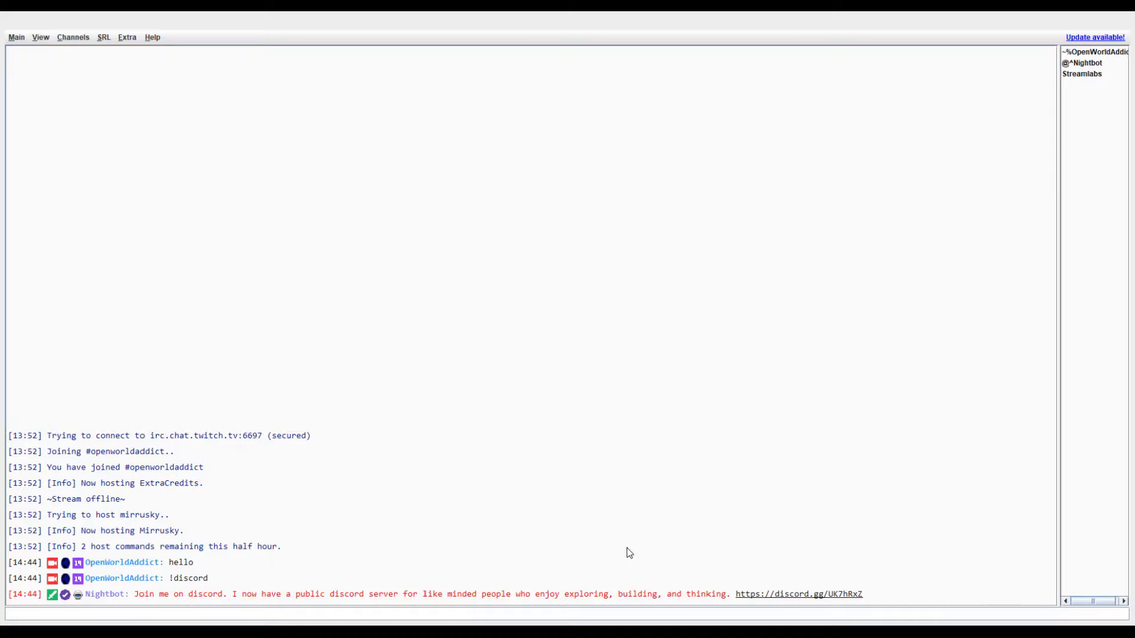
- Begin a bot command by entering '!' in the chat input
type("!")
- Send the !alert command so Nightbot replies with its attention notice
type("!al")
key("Return")
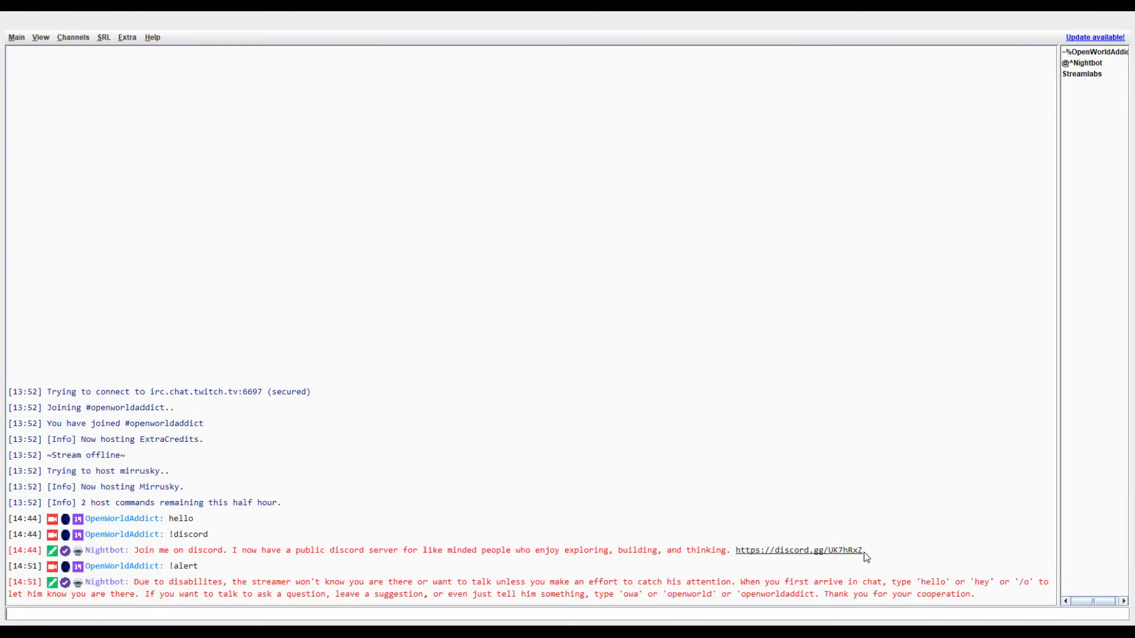